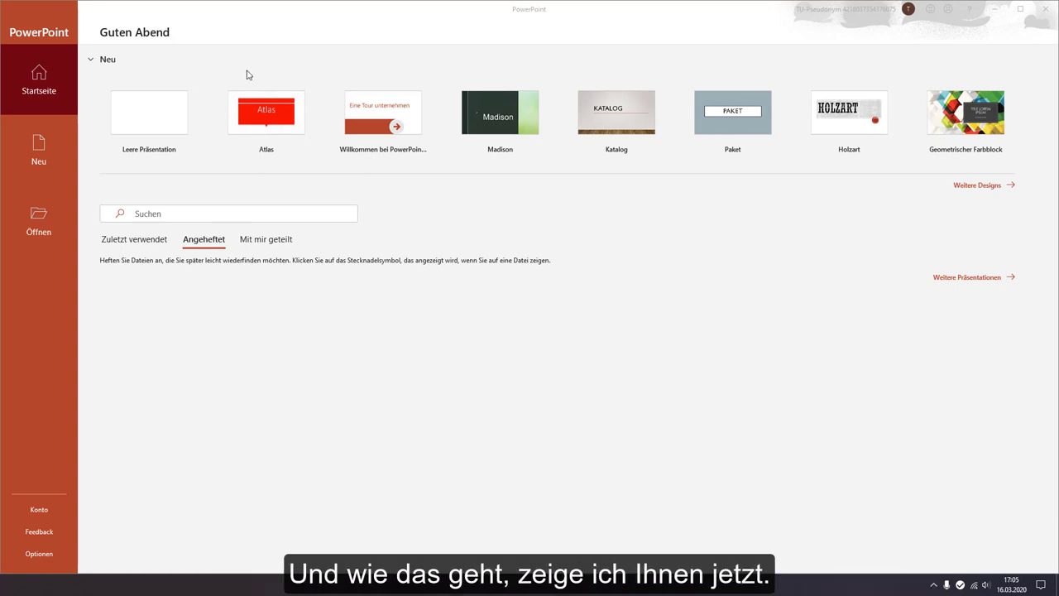
Step: Create a red-variant Atlas presentation and add three more slides, for four in total
{"action": "left_click", "coordinate": [262, 118]}
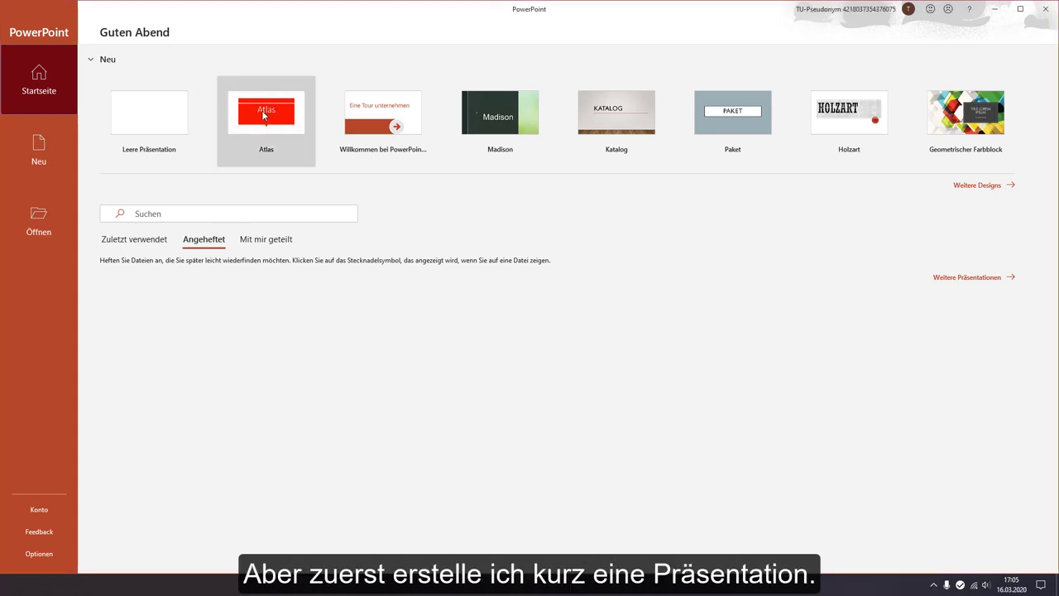
{"action": "left_click", "coordinate": [269, 117]}
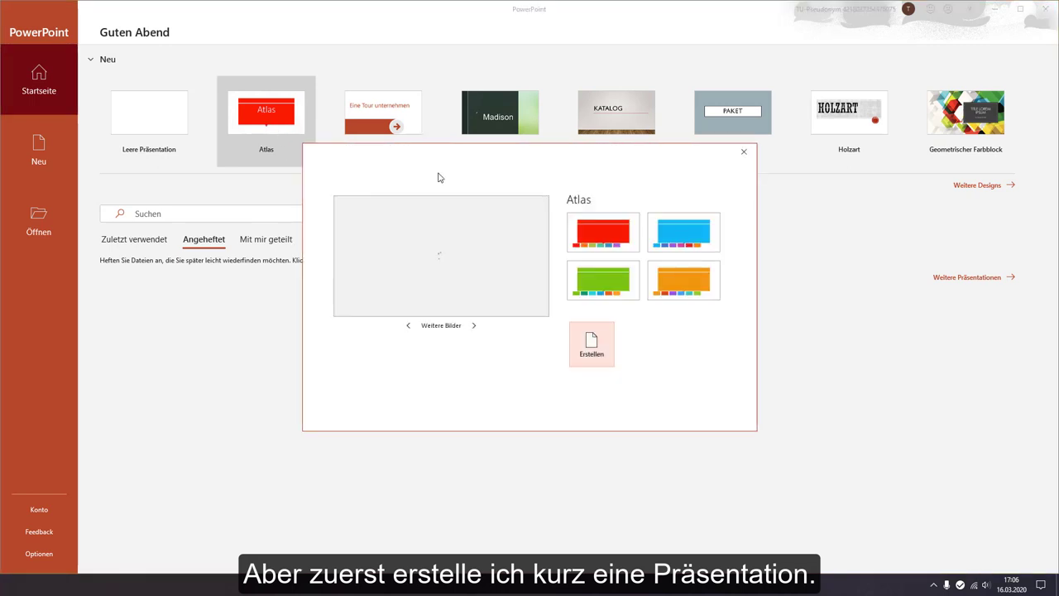
{"action": "left_click", "coordinate": [593, 354]}
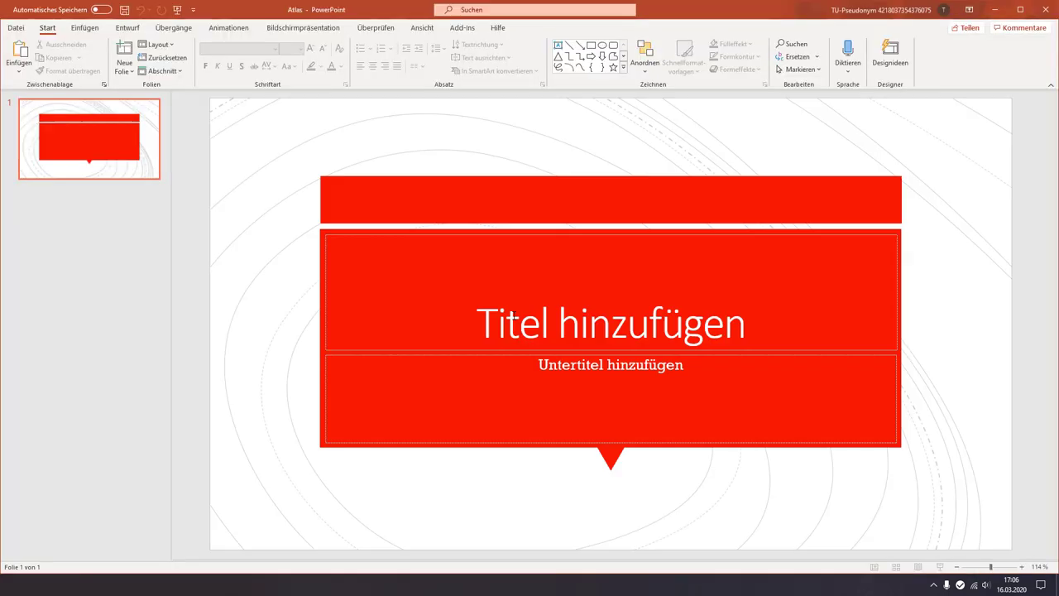
{"action": "right_click", "coordinate": [100, 207]}
{"action": "left_click", "coordinate": [132, 264]}
{"action": "key", "text": "Return"}
{"action": "key", "text": "Return"}
{"action": "left_click", "coordinate": [88, 230]}
Step: Title slides 2–4 'Folie2', 'Folie 3' and 'Folie 4', and the first slide 'Titel'
{"action": "left_click", "coordinate": [430, 338]}
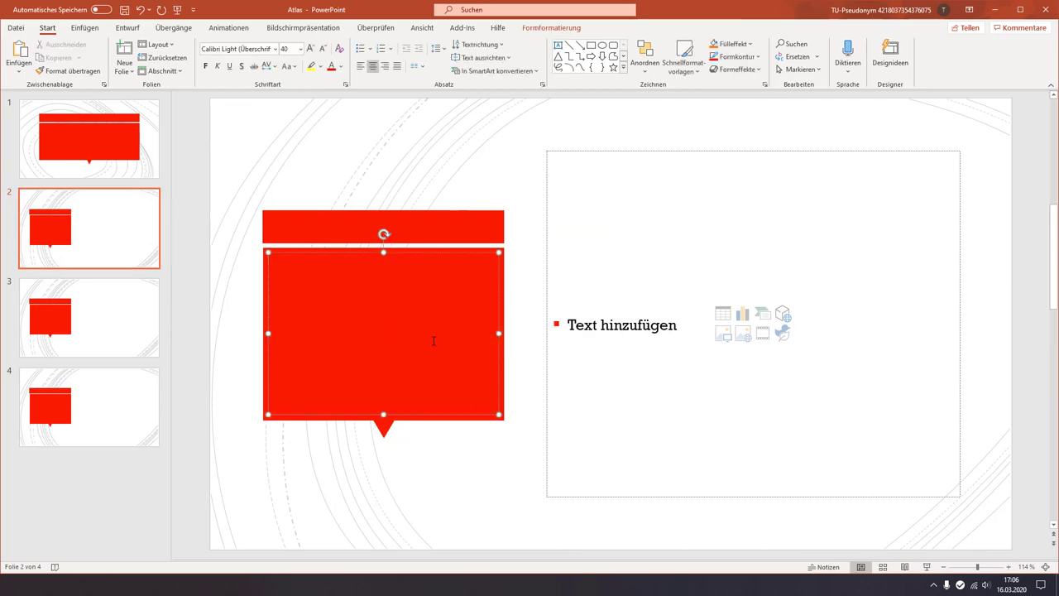
{"action": "type", "text": "Folie2"}
{"action": "left_click", "coordinate": [140, 320]}
{"action": "type", "text": "Folie 3"}
{"action": "left_click", "coordinate": [50, 405]}
{"action": "left_click", "coordinate": [383, 331]}
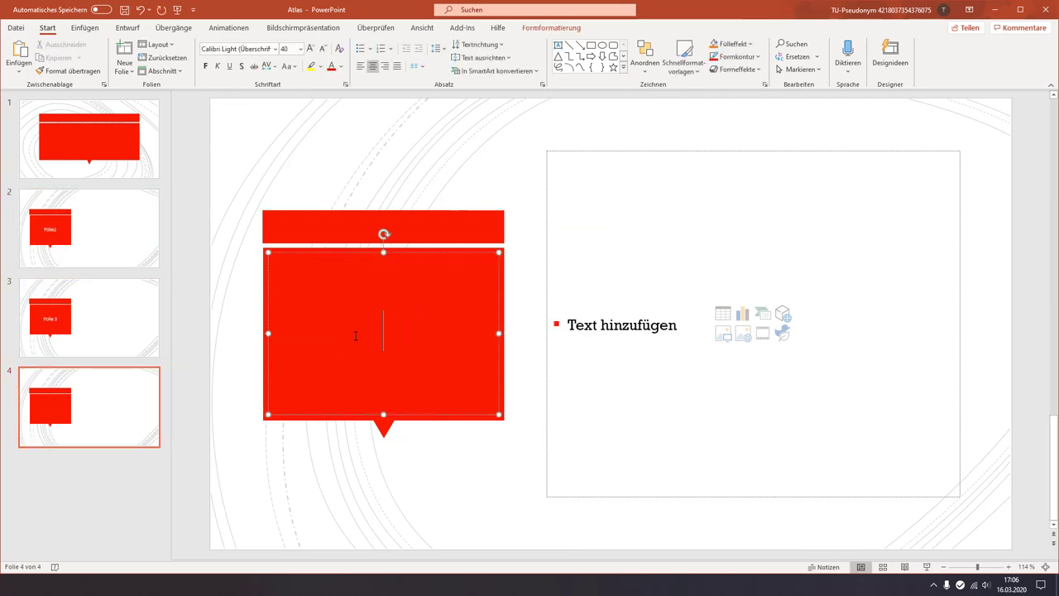
{"action": "type", "text": "Folie 4"}
{"action": "left_click", "coordinate": [89, 139]}
{"action": "left_click", "coordinate": [513, 303]}
{"action": "type", "text": "Titel"}
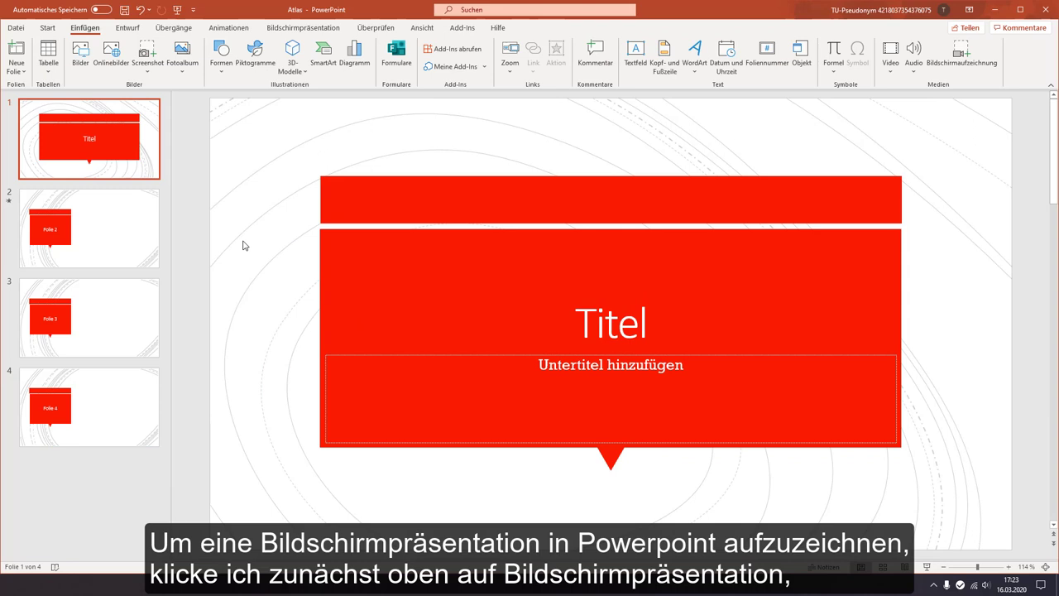
Step: Start the slide-show recording from the beginning via Bildschirmpräsentation aufzeichnen > Von Anfang an
{"action": "left_click", "coordinate": [279, 29]}
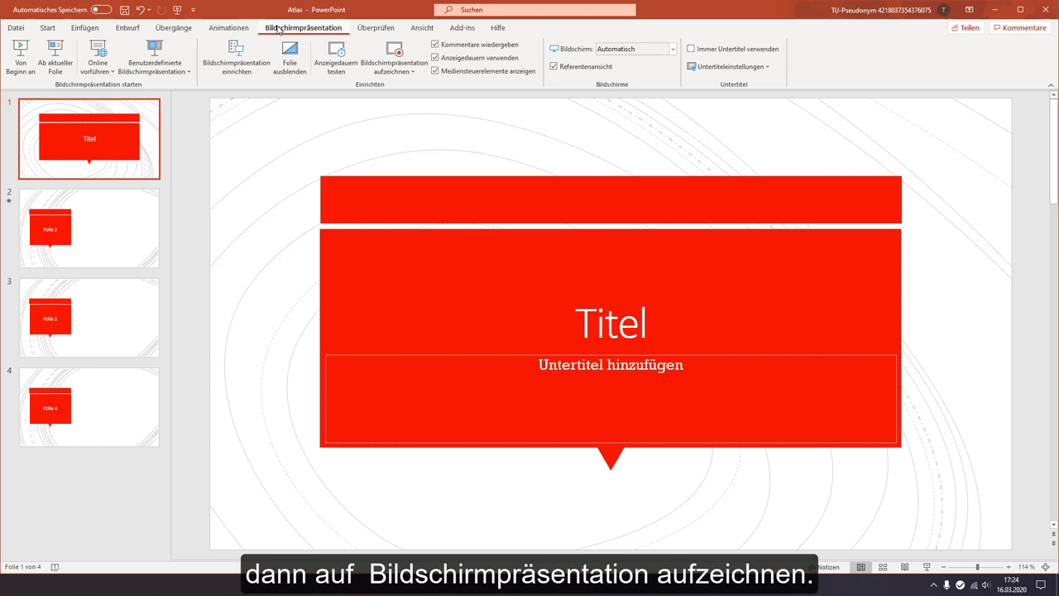
{"action": "left_click", "coordinate": [411, 72]}
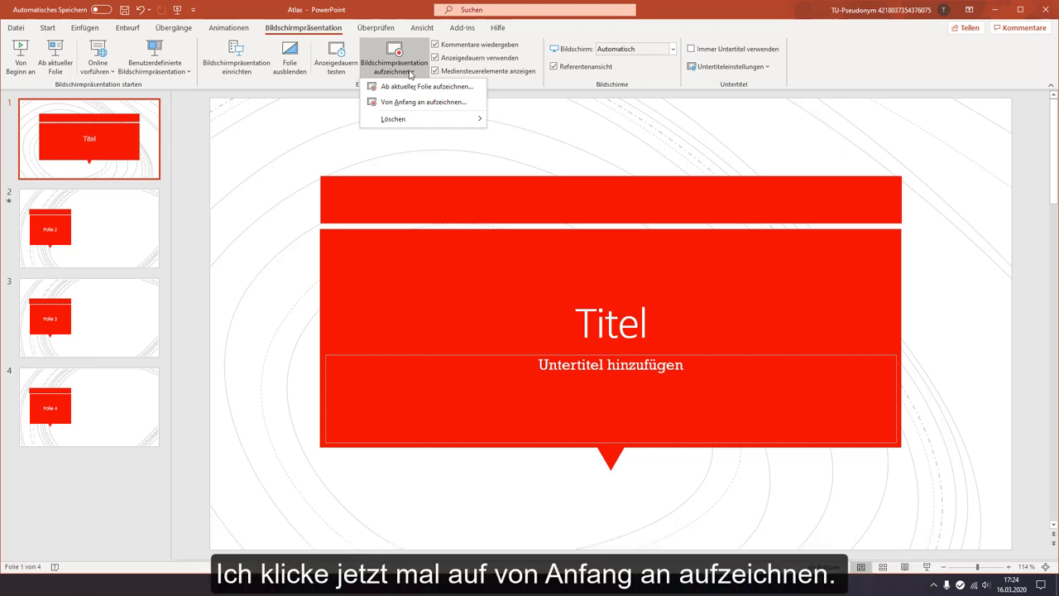
{"action": "left_click", "coordinate": [422, 104]}
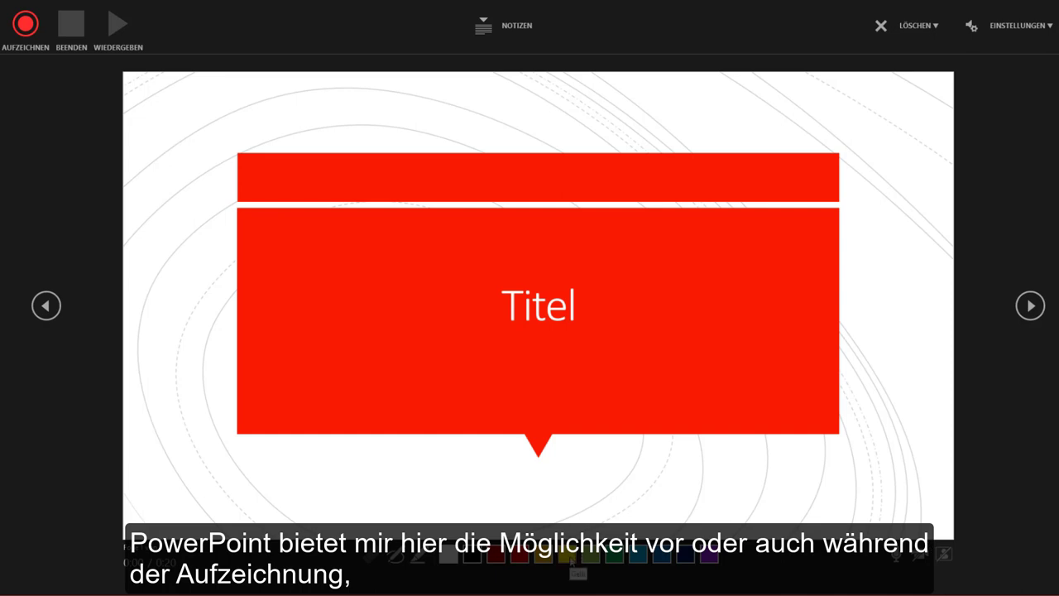
Step: On Folie 2, draw a yellow loop, a green curve and a yellow highlight stroke
{"action": "left_click", "coordinate": [1031, 306]}
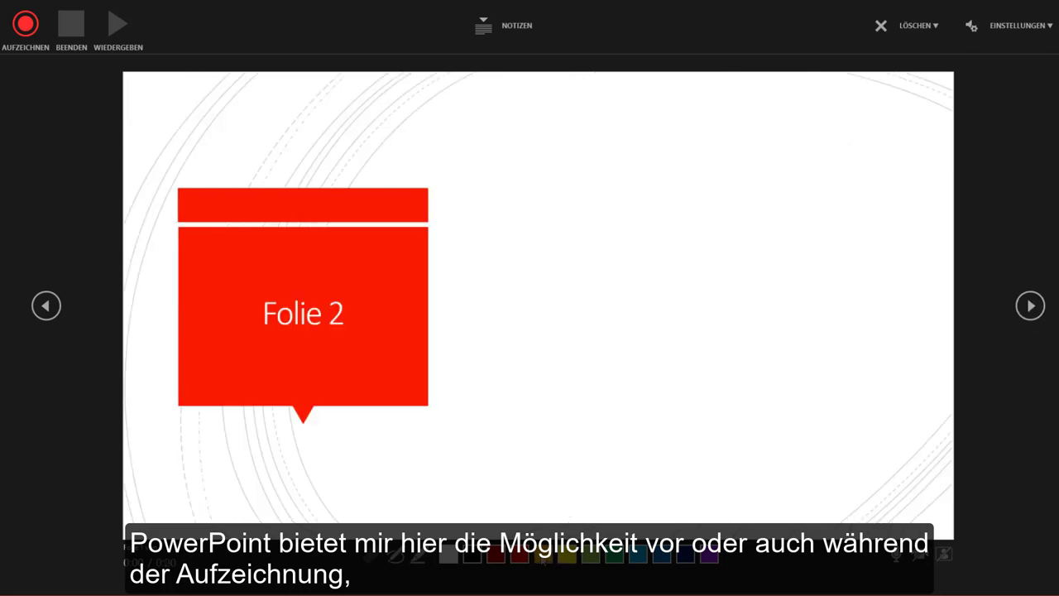
{"action": "left_click_drag", "start_coordinate": [622, 230], "coordinate": [674, 238]}
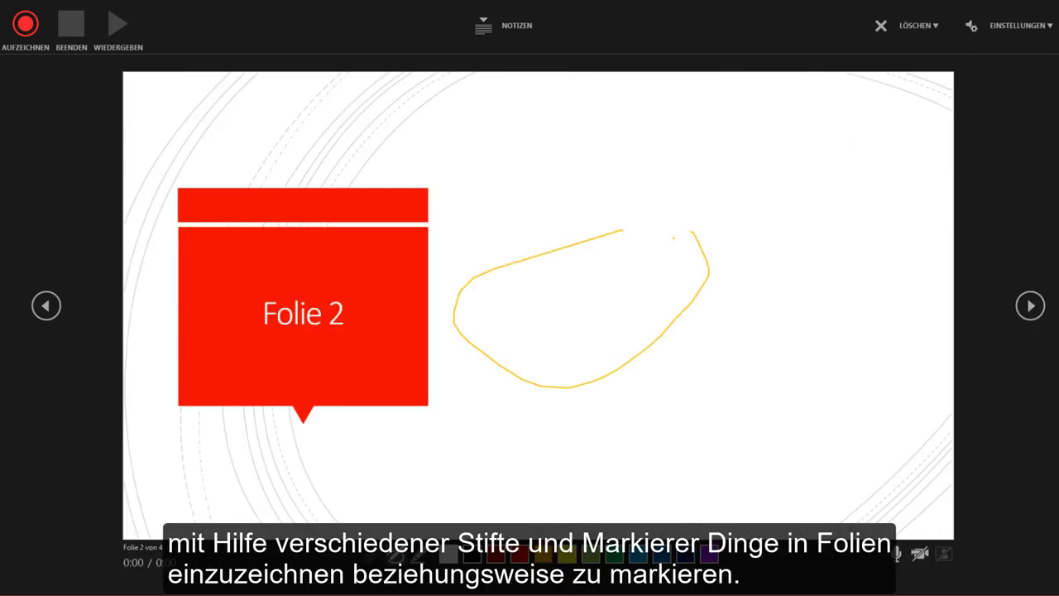
{"action": "left_click", "coordinate": [614, 554]}
{"action": "mouse_move", "coordinate": [756, 380]}
{"action": "left_mouse_down"}
{"action": "mouse_move", "coordinate": [633, 451]}
{"action": "mouse_move", "coordinate": [674, 440]}
{"action": "left_mouse_up"}
{"action": "left_click", "coordinate": [567, 554]}
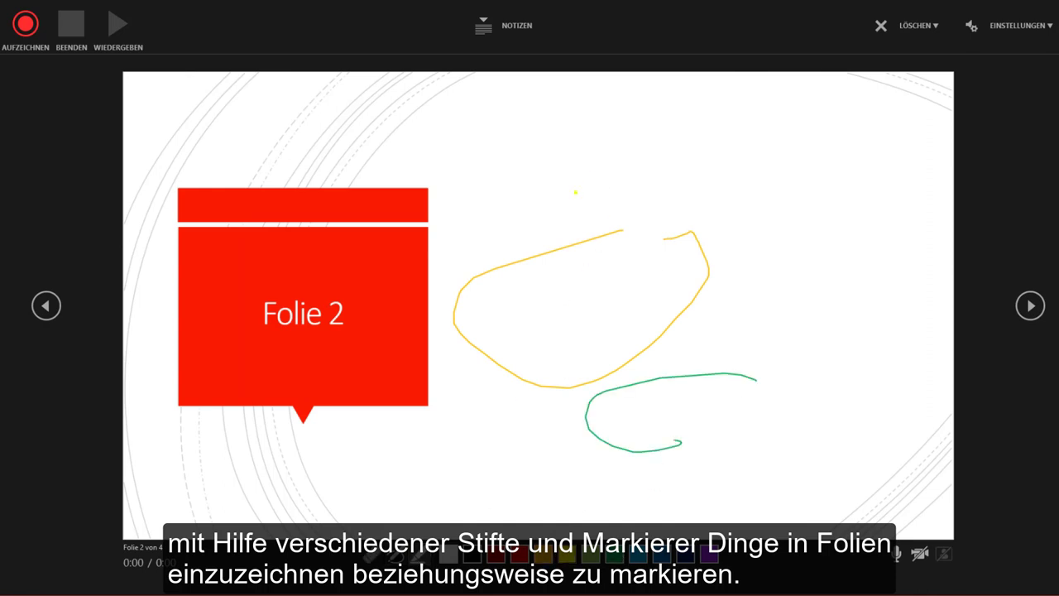
{"action": "left_click_drag", "start_coordinate": [575, 192], "coordinate": [725, 185]}
Step: Erase the yellow loop, green curve and yellow highlight with the eraser
{"action": "left_click", "coordinate": [373, 553]}
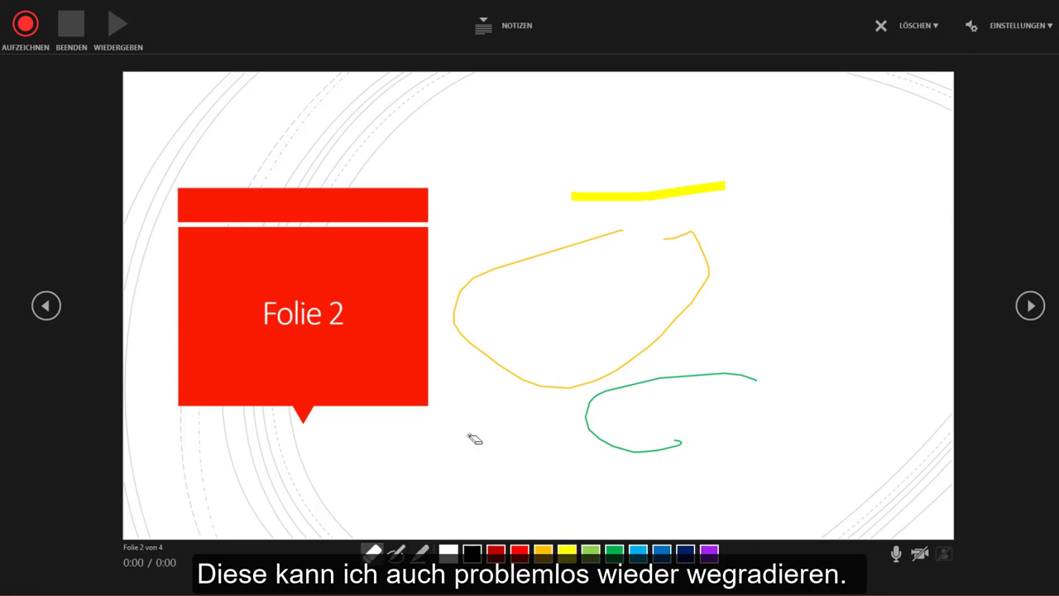
{"action": "left_click", "coordinate": [546, 383]}
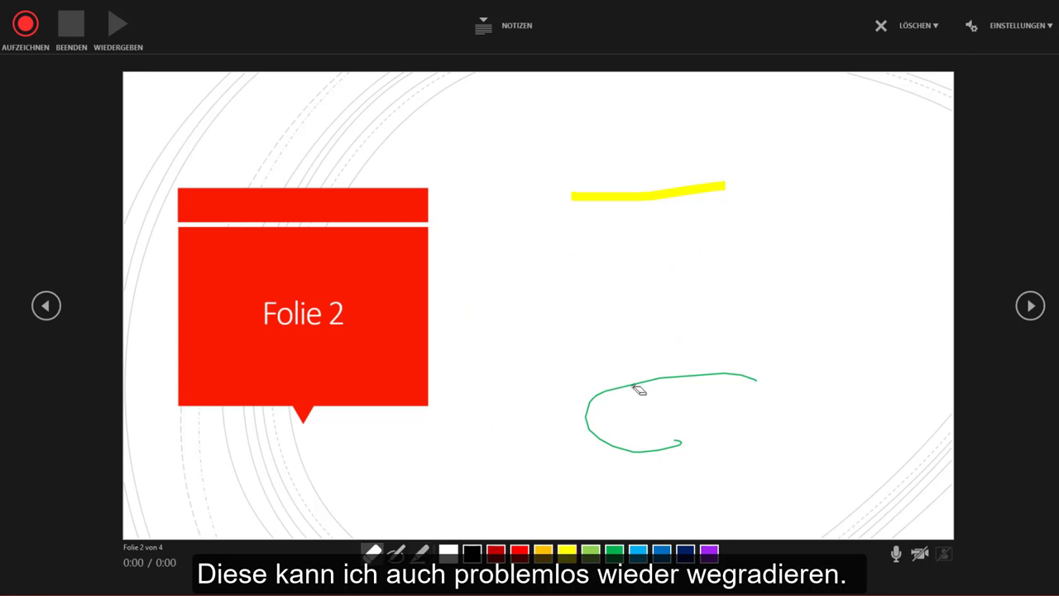
{"action": "left_click", "coordinate": [638, 388]}
{"action": "left_click", "coordinate": [629, 201]}
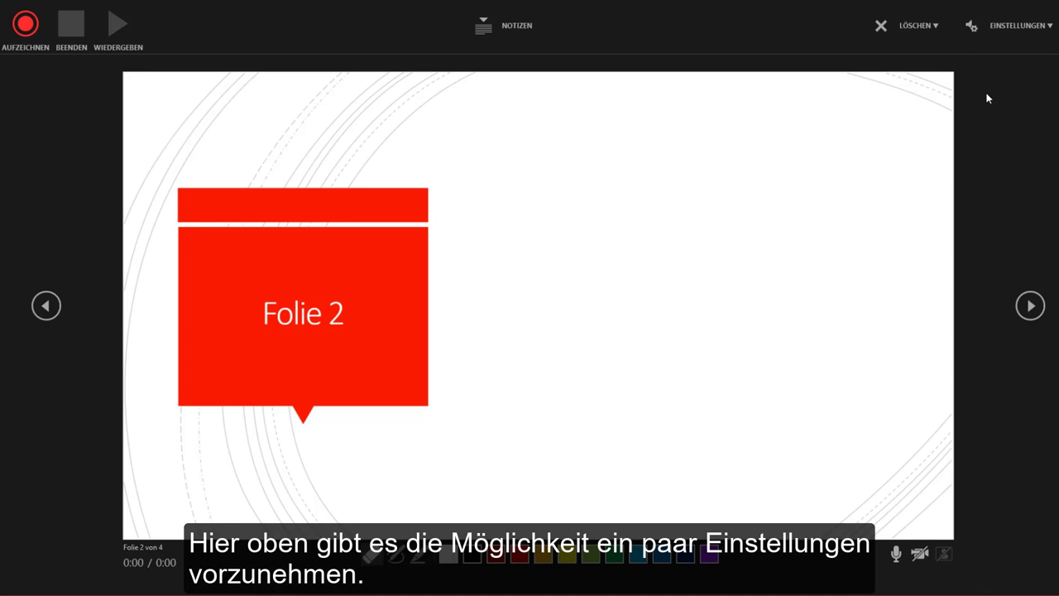
Step: Return to the Titel slide, keep Mikrofon (2- H4) as the microphone, and toggle the camera on then off
{"action": "key", "text": "Left"}
{"action": "left_click", "coordinate": [1019, 27]}
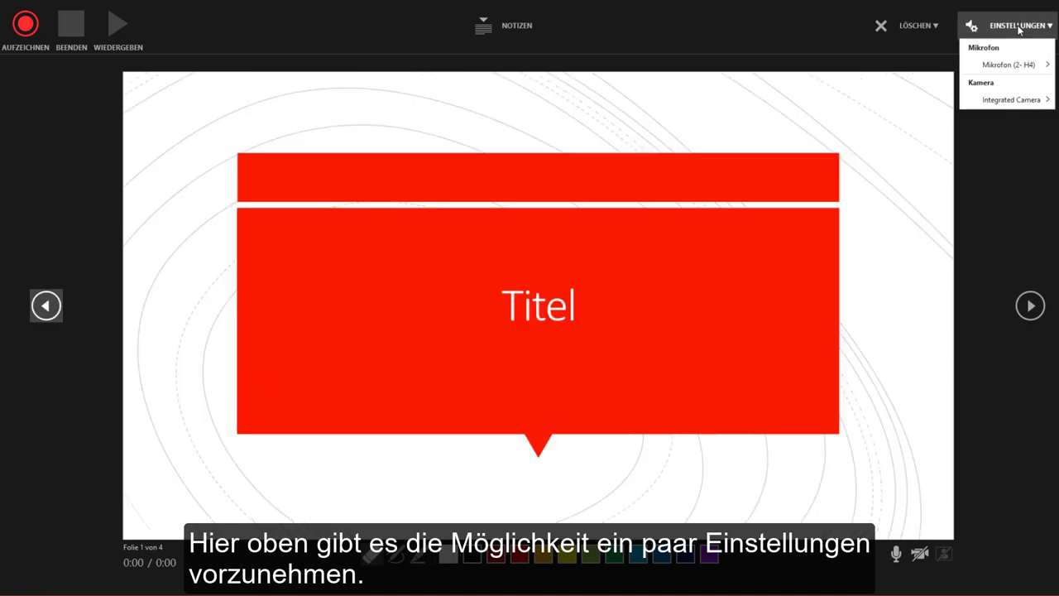
{"action": "mouse_move", "coordinate": [1029, 68]}
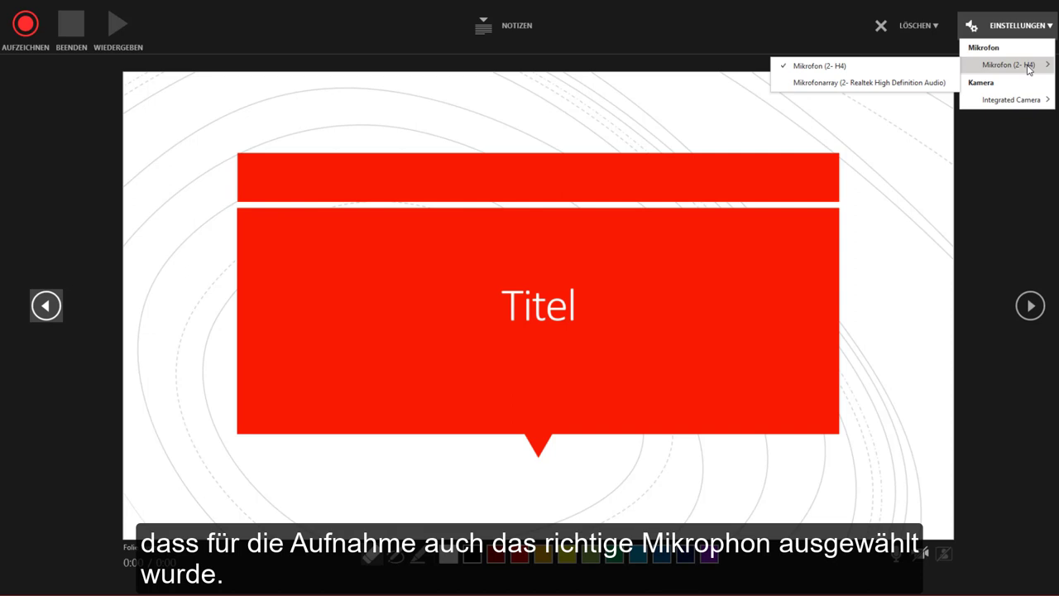
{"action": "left_click", "coordinate": [917, 67]}
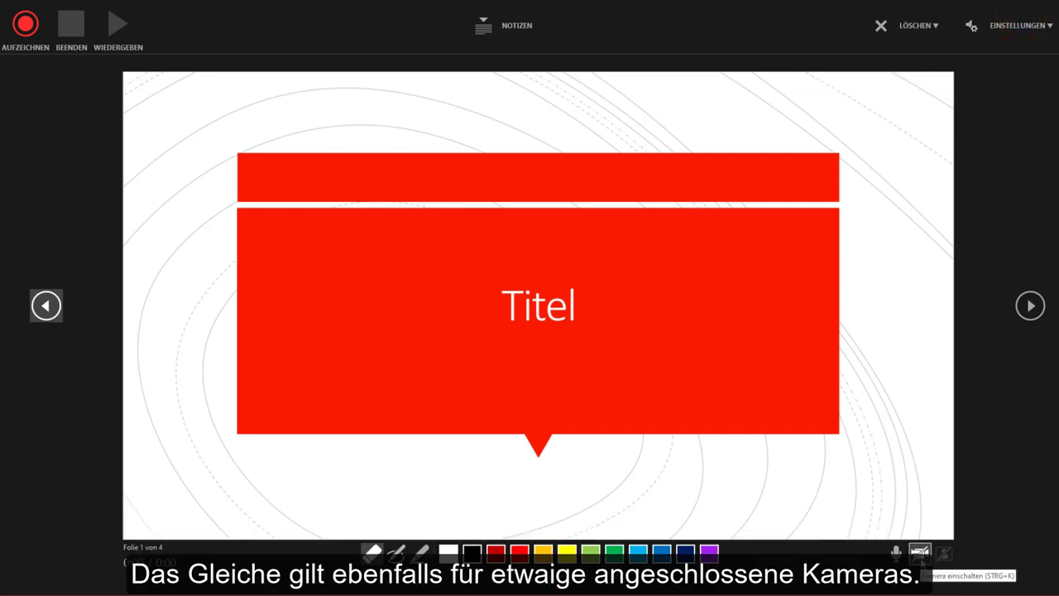
{"action": "left_click", "coordinate": [920, 554]}
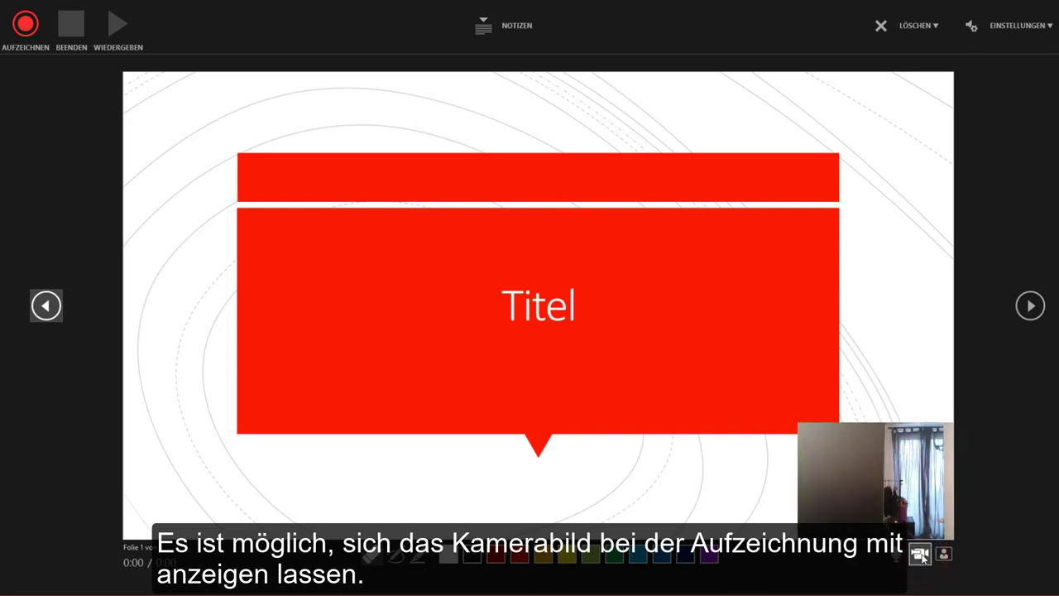
{"action": "left_click", "coordinate": [921, 556]}
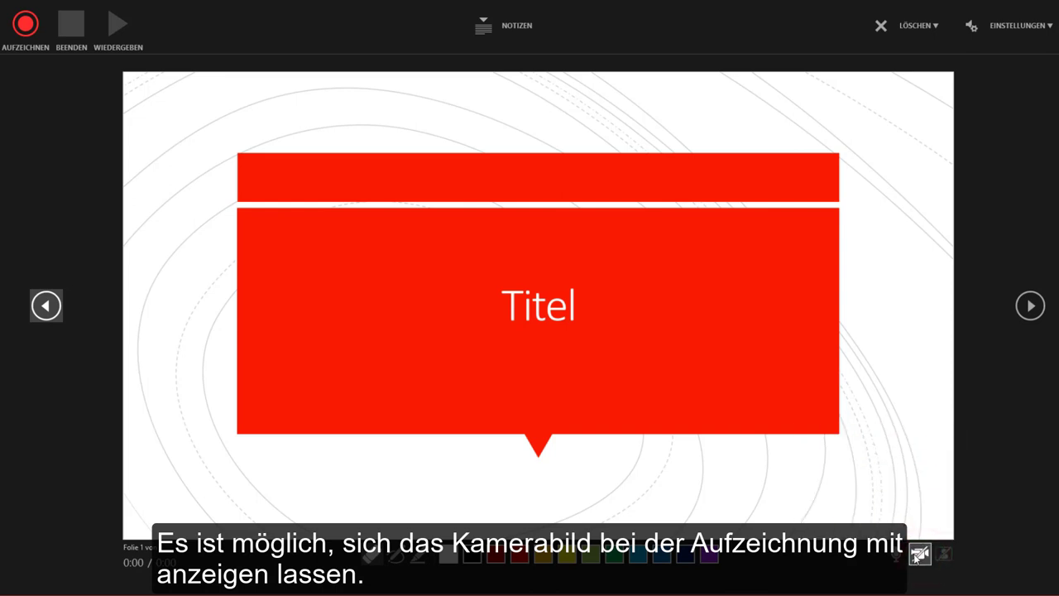
Step: Start narration recording, advance to Folie 2 and draw a black ink spiral there
{"action": "left_click", "coordinate": [30, 32]}
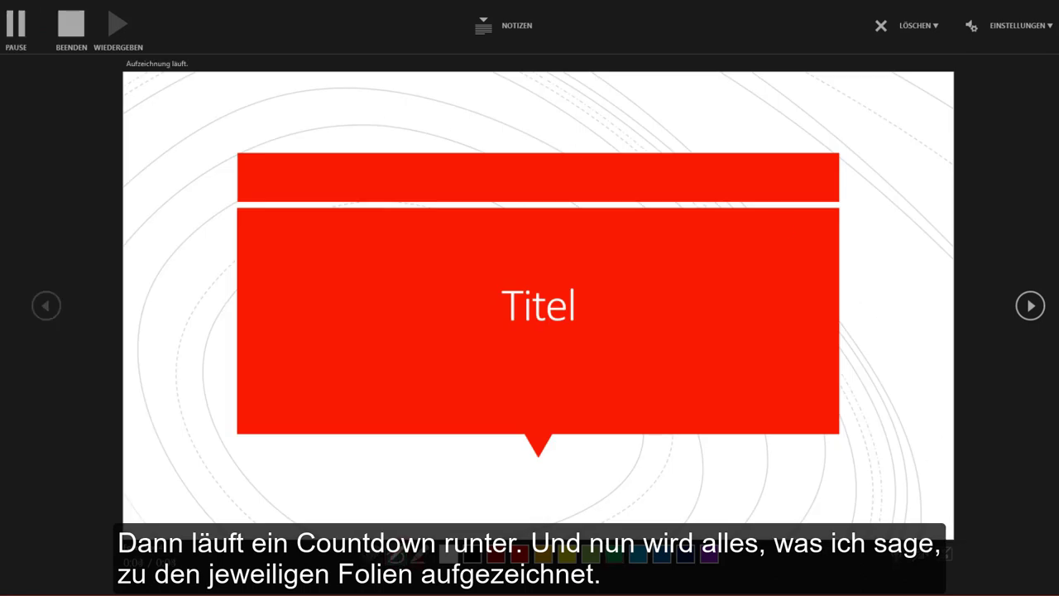
{"action": "left_click", "coordinate": [1031, 307]}
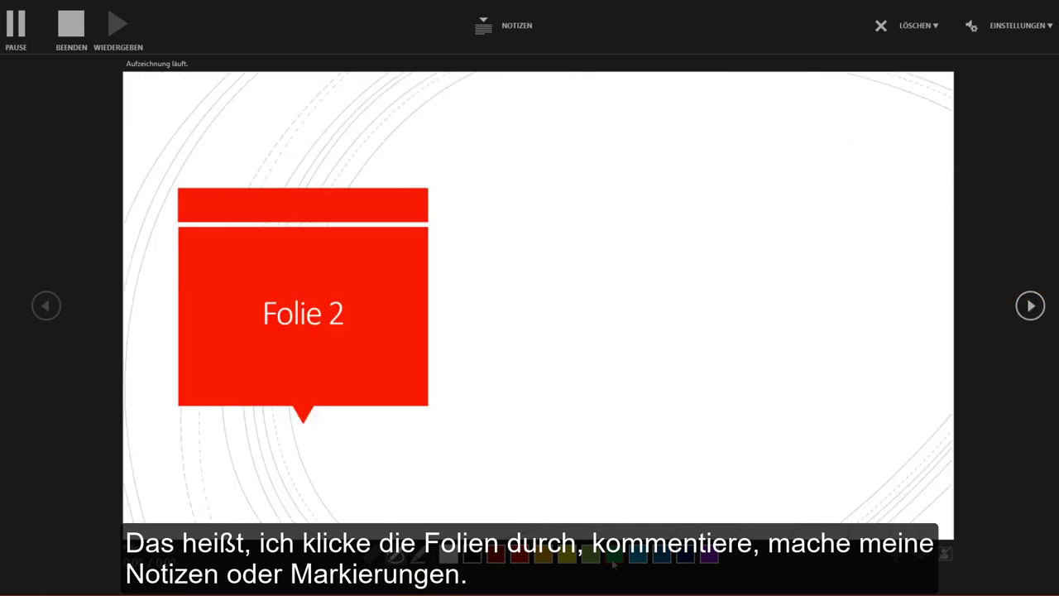
{"action": "left_click", "coordinate": [471, 554]}
{"action": "left_click_drag", "start_coordinate": [650, 326], "coordinate": [650, 289]}
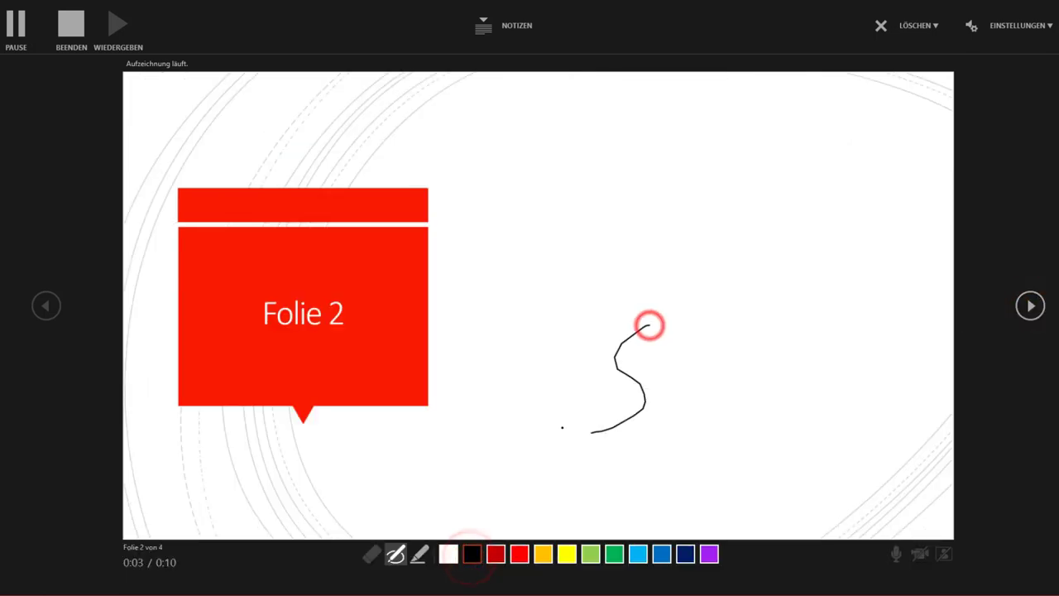
{"action": "left_click_drag", "start_coordinate": [753, 402], "coordinate": [778, 390]}
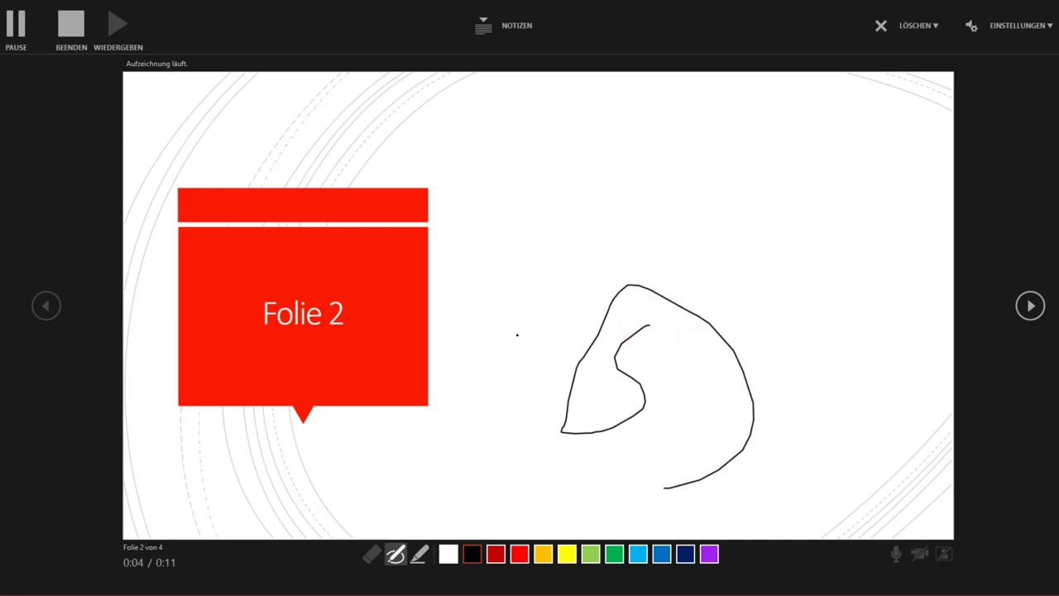
Step: Advance through slides 3 and 4, then past the last slide to end the recording
{"action": "left_click", "coordinate": [1034, 303]}
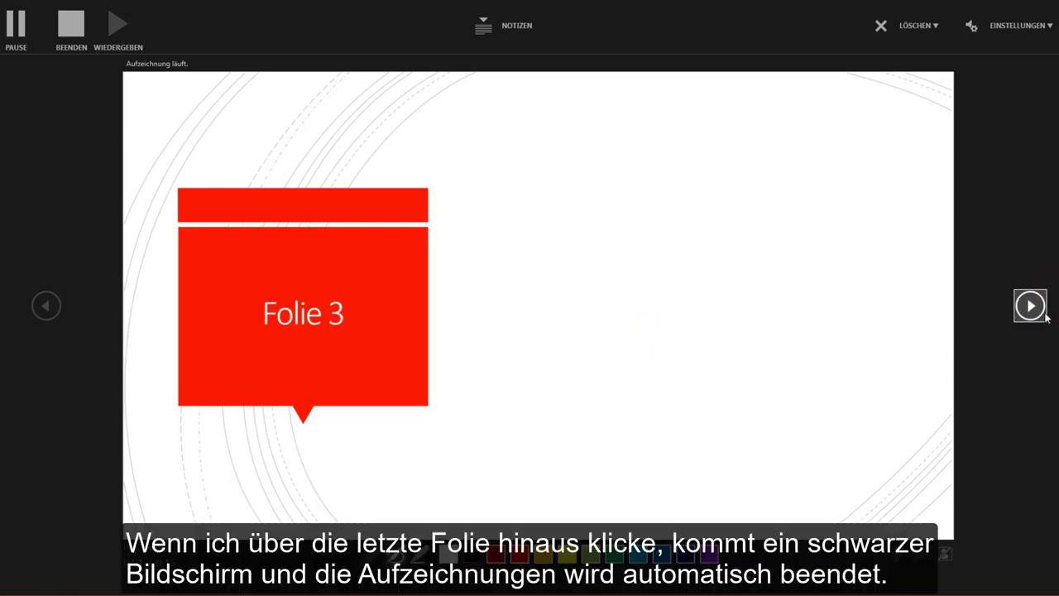
{"action": "left_click", "coordinate": [1032, 308]}
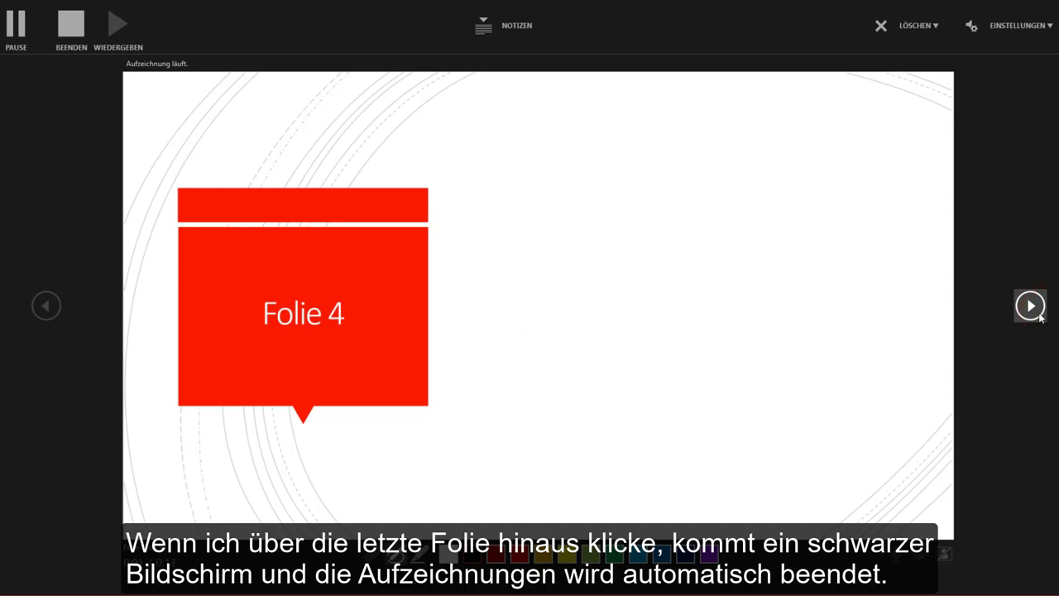
{"action": "left_click", "coordinate": [1030, 308]}
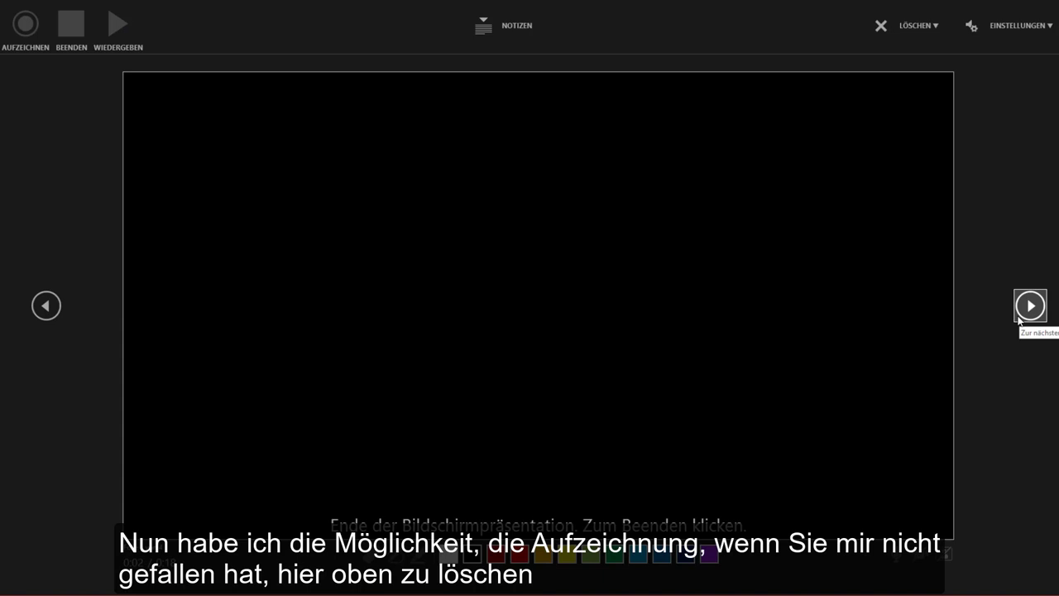
Step: Dismiss the LÖSCHEN options without deleting and close the recording window with Alt+F4
{"action": "left_click", "coordinate": [929, 31]}
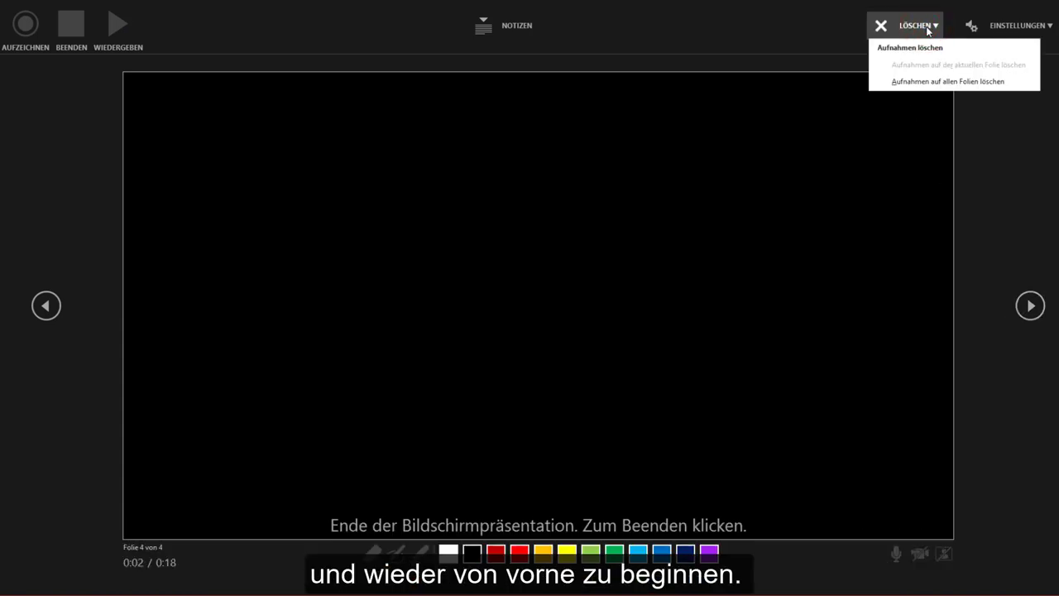
{"action": "left_click", "coordinate": [929, 28]}
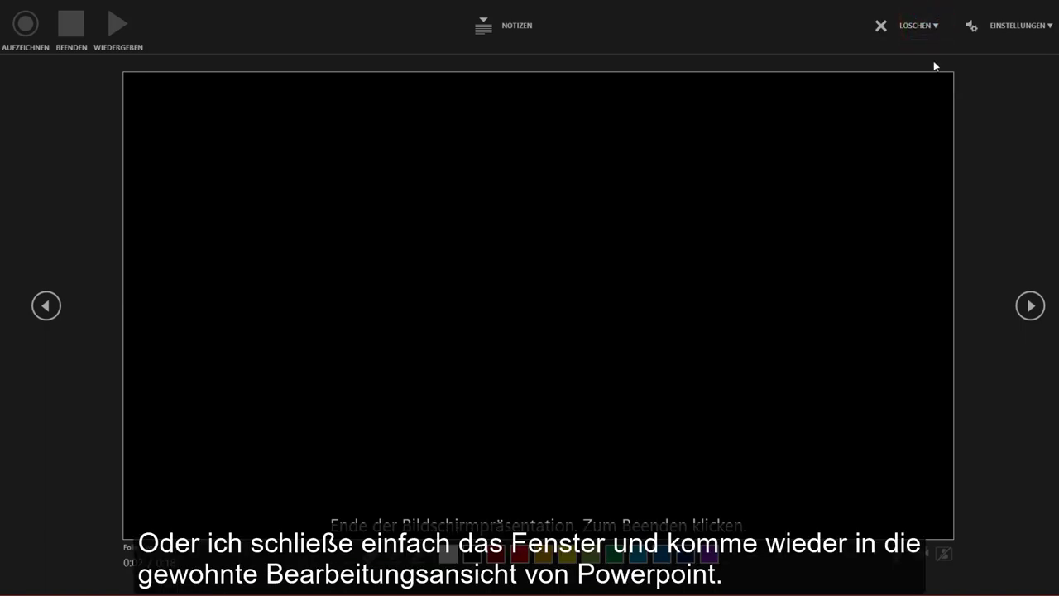
{"action": "key", "text": "alt+F4"}
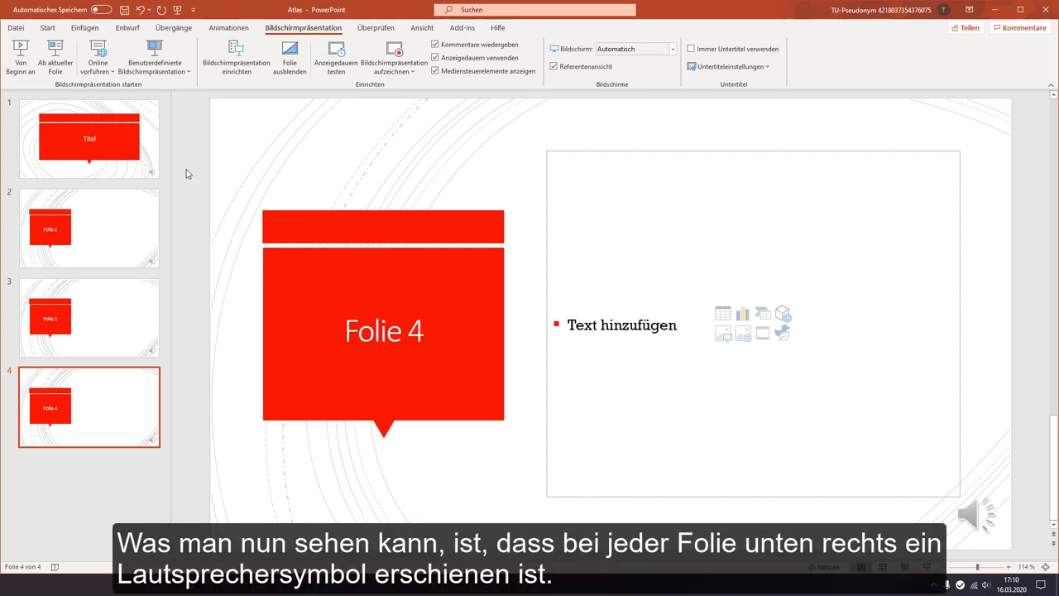
Step: Show each of the four slides in turn to check for narration icons
{"action": "left_click", "coordinate": [153, 165]}
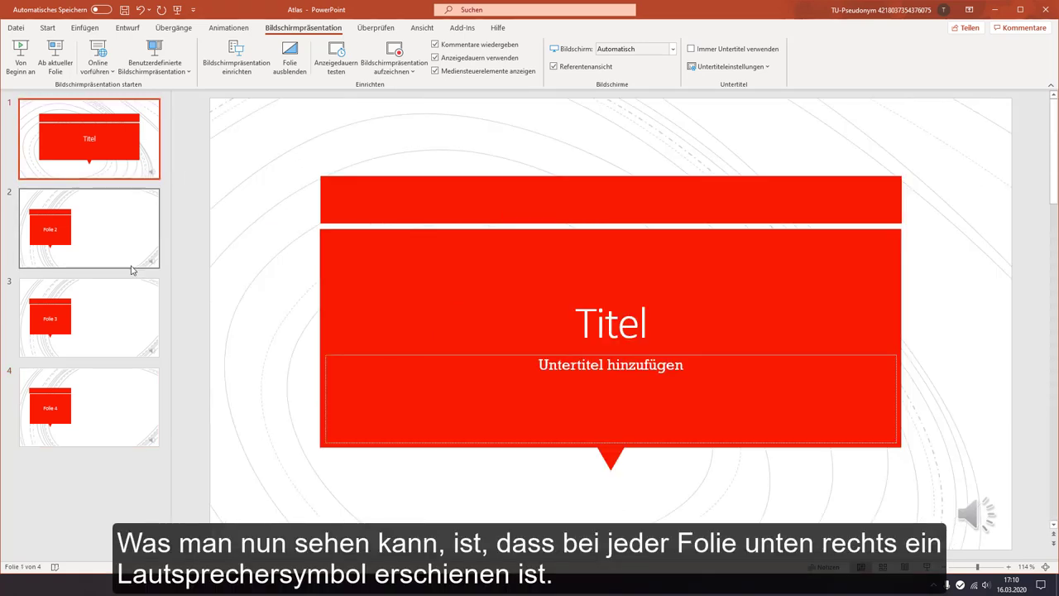
{"action": "left_click", "coordinate": [127, 246]}
{"action": "left_click", "coordinate": [139, 337]}
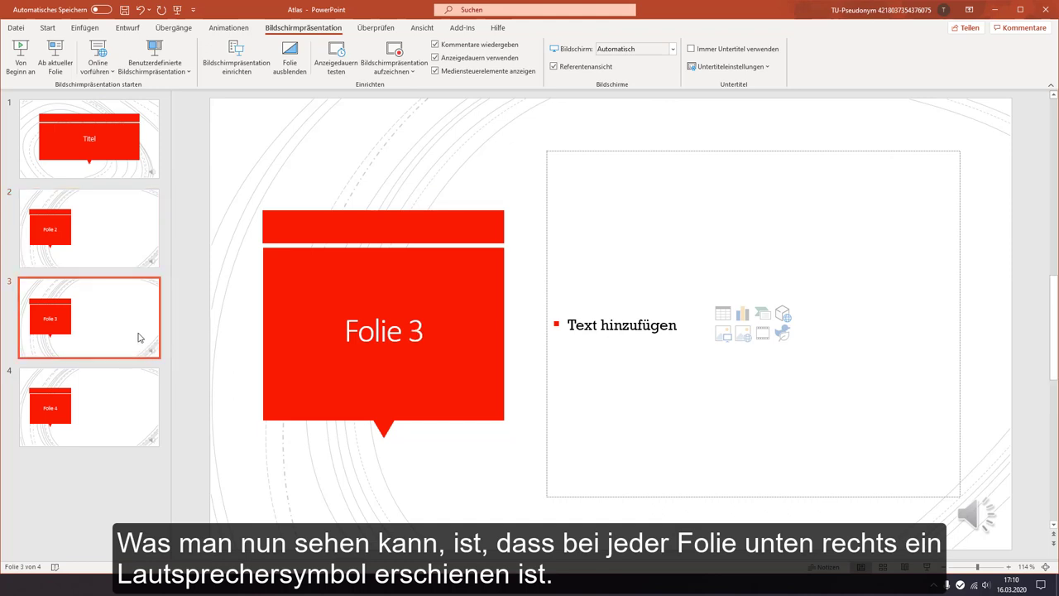
{"action": "left_click", "coordinate": [137, 425]}
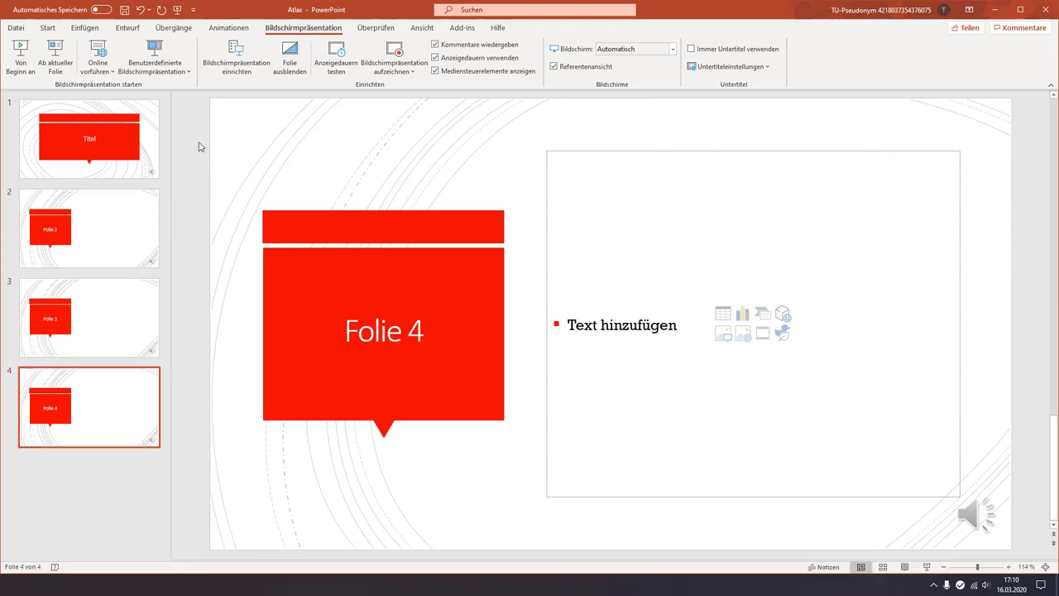
Step: Select the title slide's narration audio icon, then review slides 2, 3 and 4 again
{"action": "left_click", "coordinate": [130, 143]}
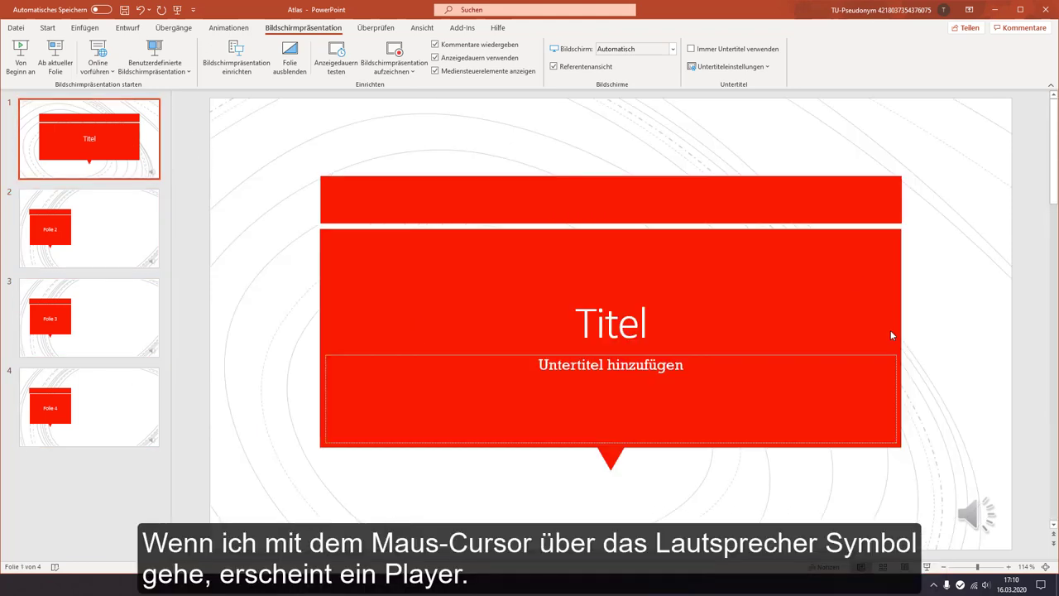
{"action": "mouse_move", "coordinate": [974, 509]}
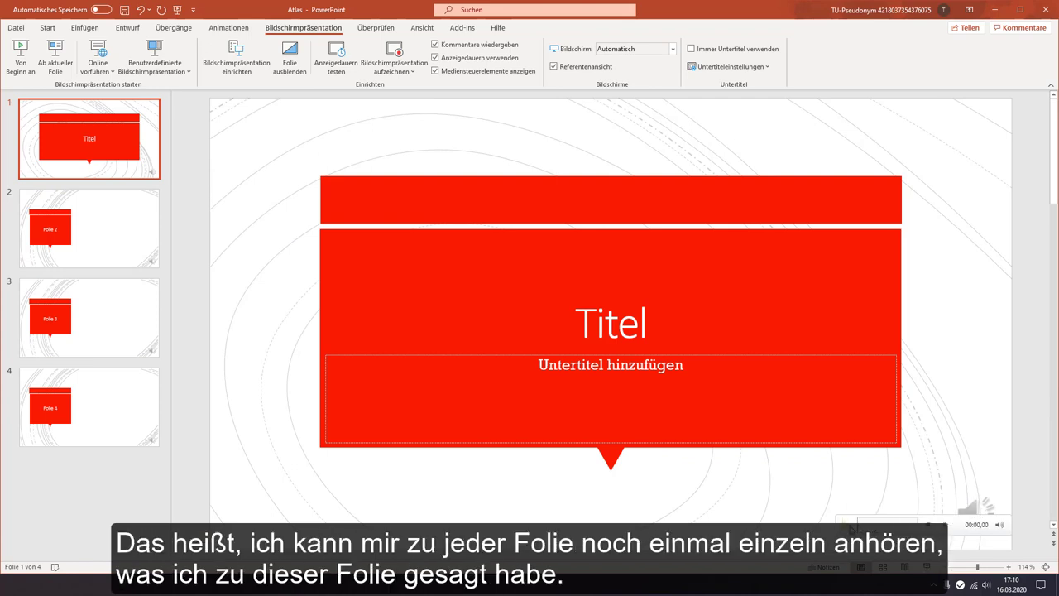
{"action": "left_click", "coordinate": [978, 506]}
{"action": "left_click", "coordinate": [124, 236]}
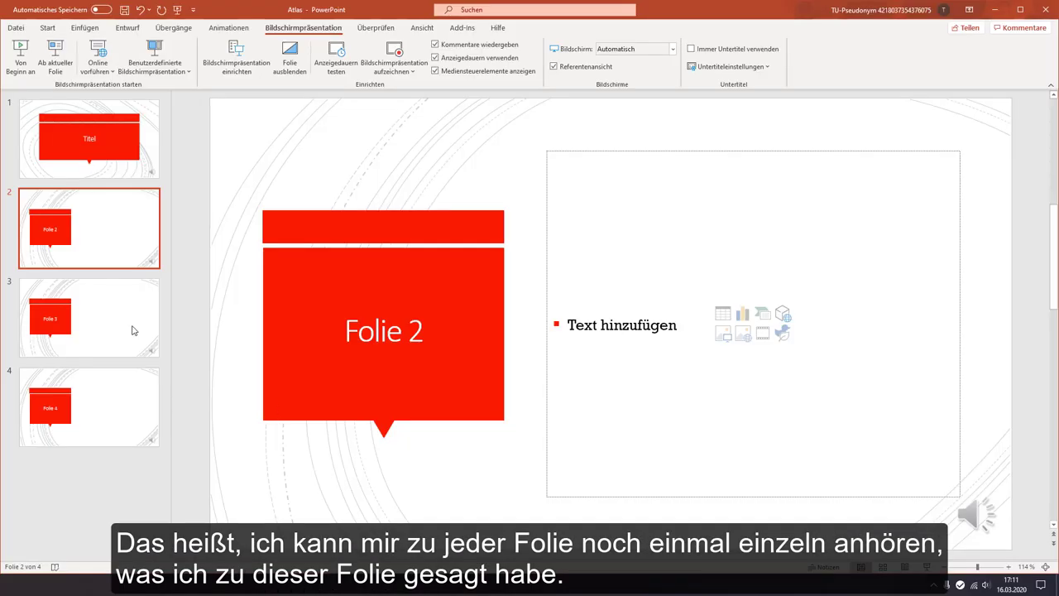
{"action": "left_click", "coordinate": [133, 330]}
{"action": "left_click", "coordinate": [140, 423]}
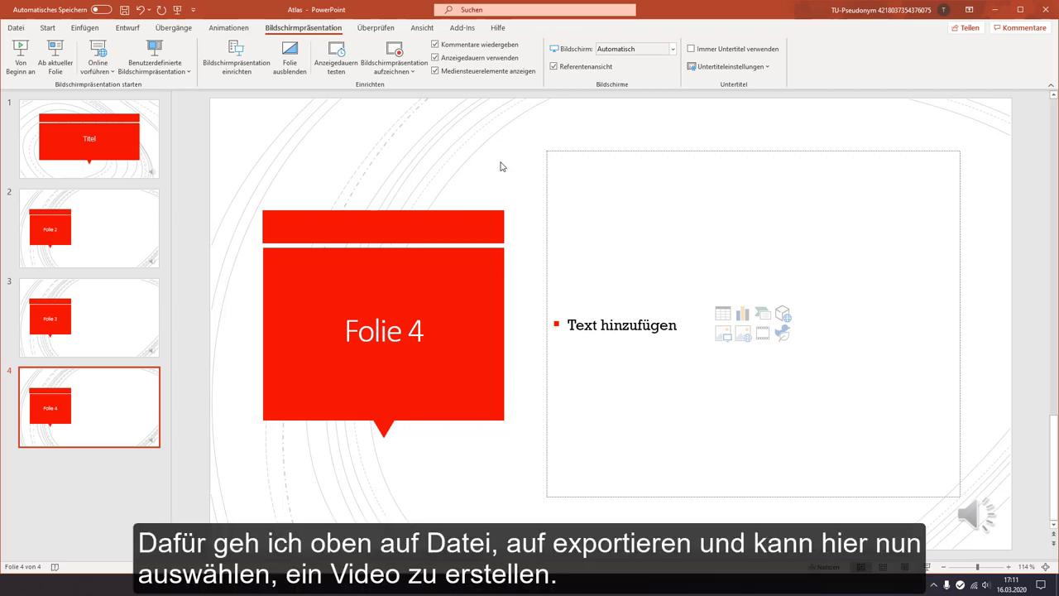
Step: Export via Datei > Exportieren > Video erstellen at Full HD (1080p) with recorded timings and narrations
{"action": "left_click", "coordinate": [17, 29]}
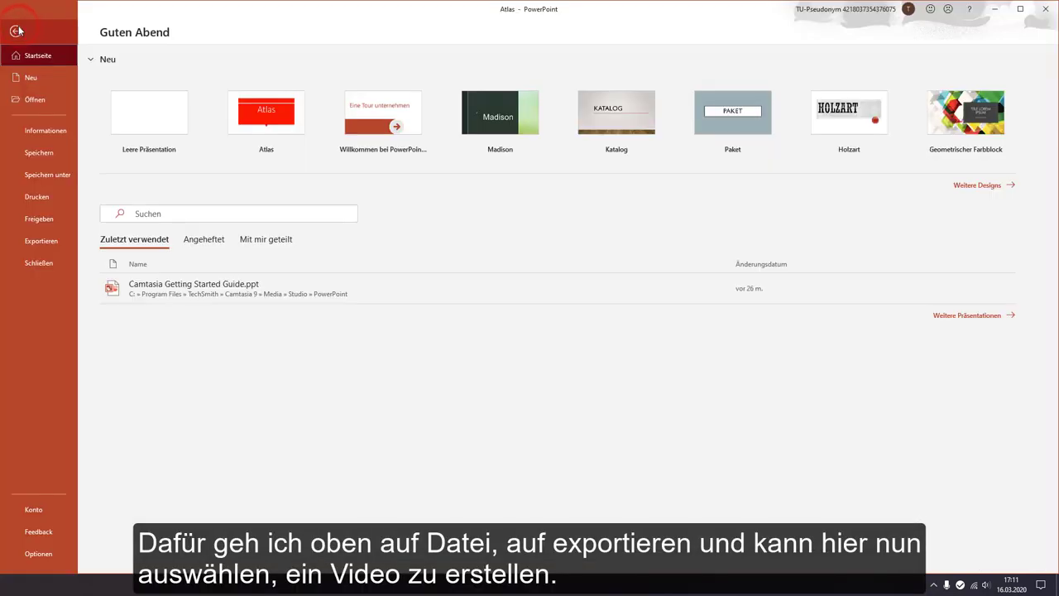
{"action": "left_click", "coordinate": [47, 175]}
{"action": "left_click", "coordinate": [41, 241]}
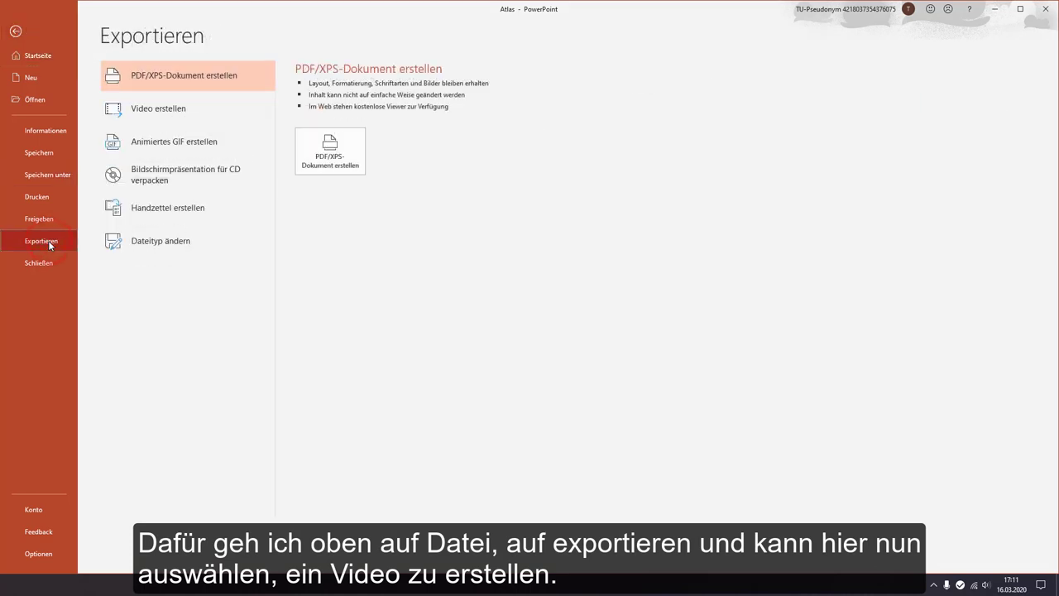
{"action": "left_click", "coordinate": [201, 113]}
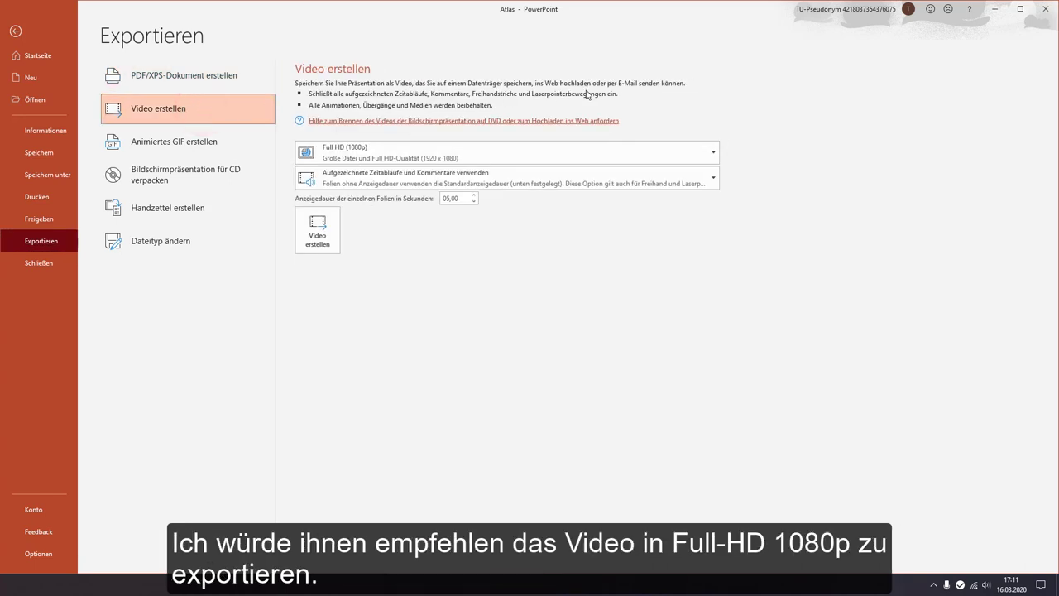
{"action": "left_click", "coordinate": [324, 230]}
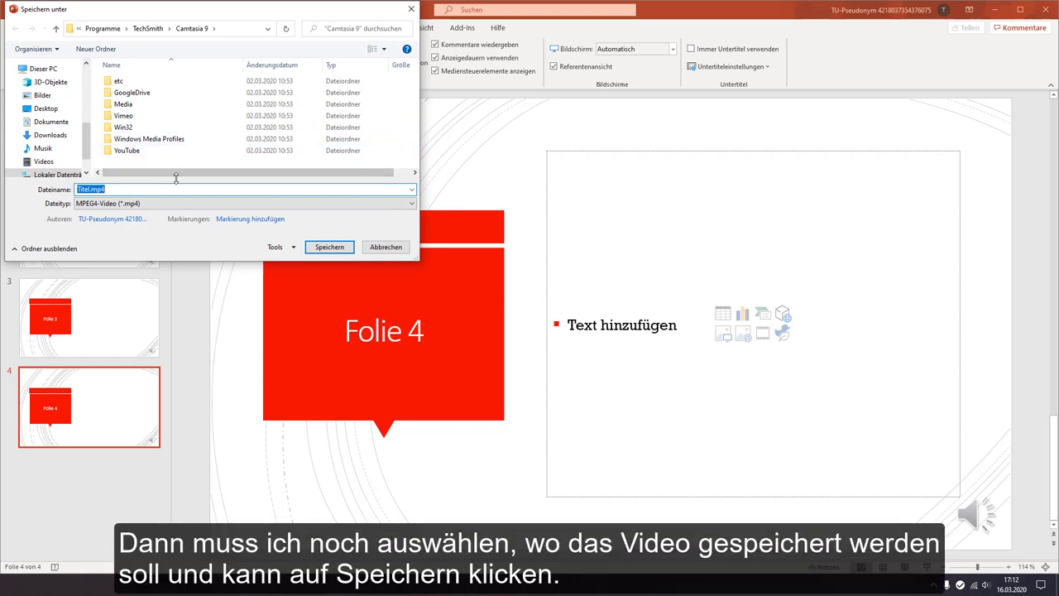
Step: Save the video as Titel.mp4 in the Dokumente > Powerpoint-Video folder
{"action": "left_click", "coordinate": [55, 122]}
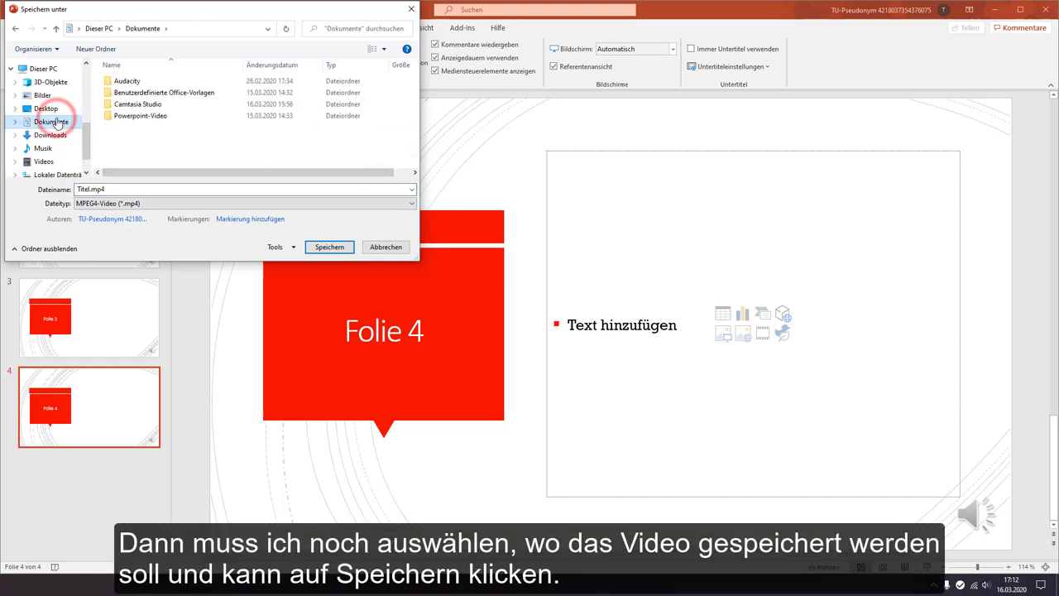
{"action": "double_click", "coordinate": [141, 115]}
{"action": "left_click", "coordinate": [331, 248]}
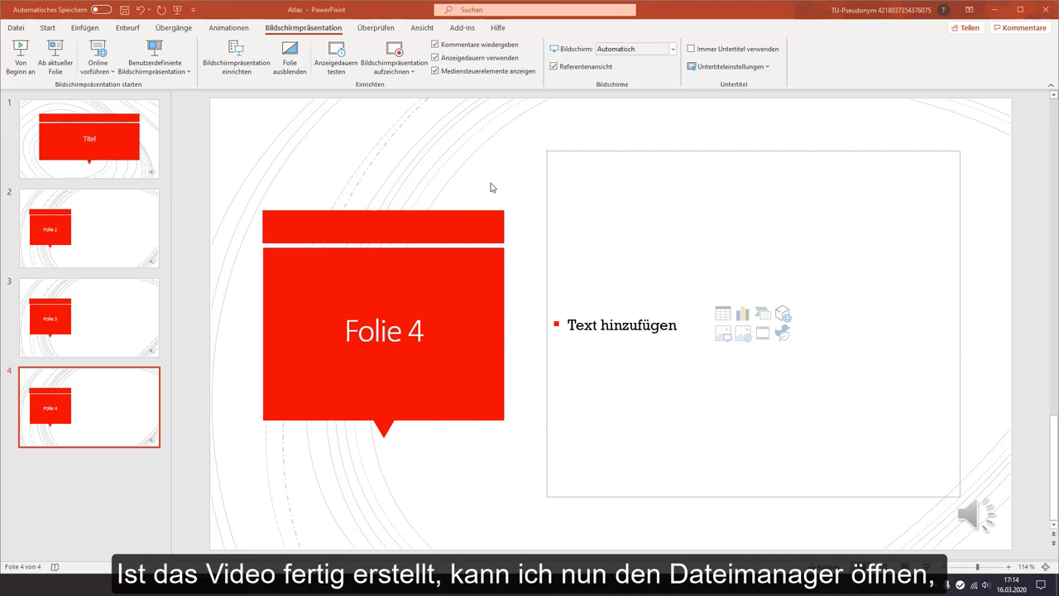
Step: Open File Explorer with Win+E and select Titel.mp4 in Dokumente > Powerpoint-Video
{"action": "key", "text": "super+e"}
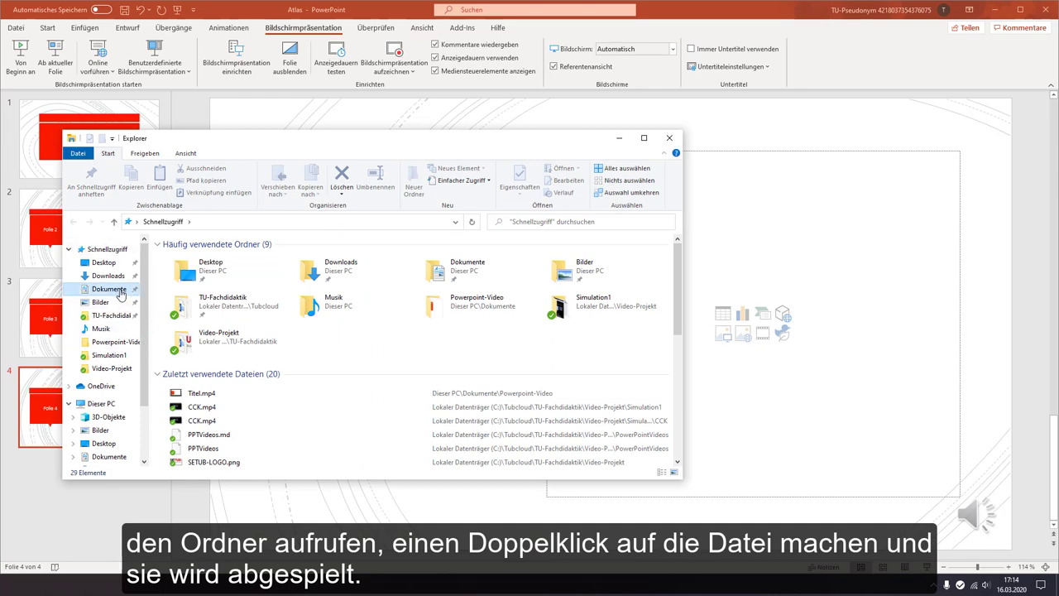
{"action": "left_click", "coordinate": [114, 341]}
{"action": "left_click", "coordinate": [198, 282]}
Step: Play Titel.mp4 in Movies & TV, pause it, and seek ahead to the Folie 2 section
{"action": "double_click", "coordinate": [198, 282]}
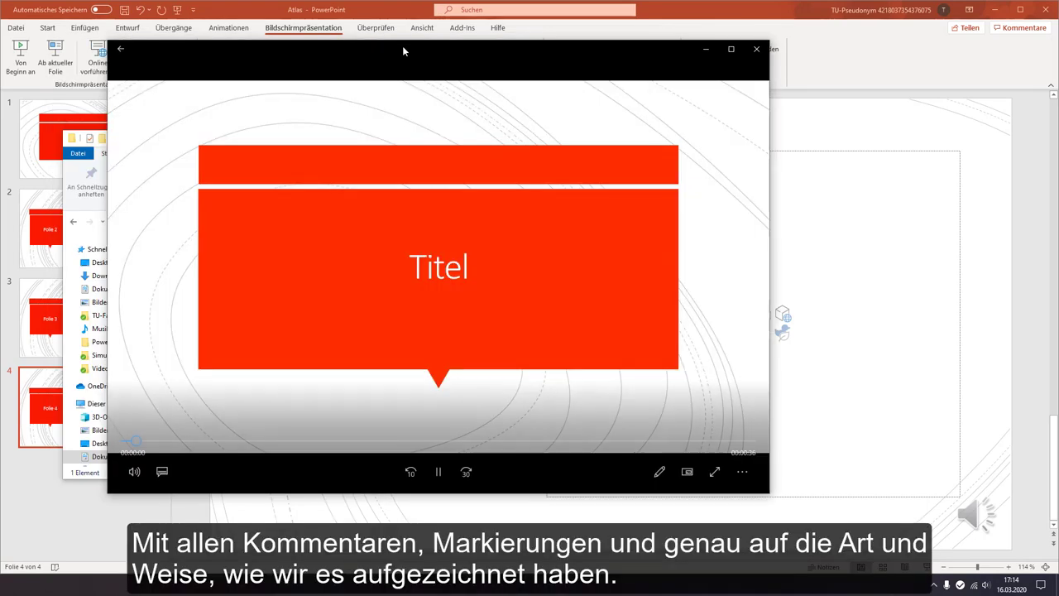
{"action": "left_click", "coordinate": [441, 474]}
{"action": "left_click_drag", "start_coordinate": [176, 441], "coordinate": [678, 443]}
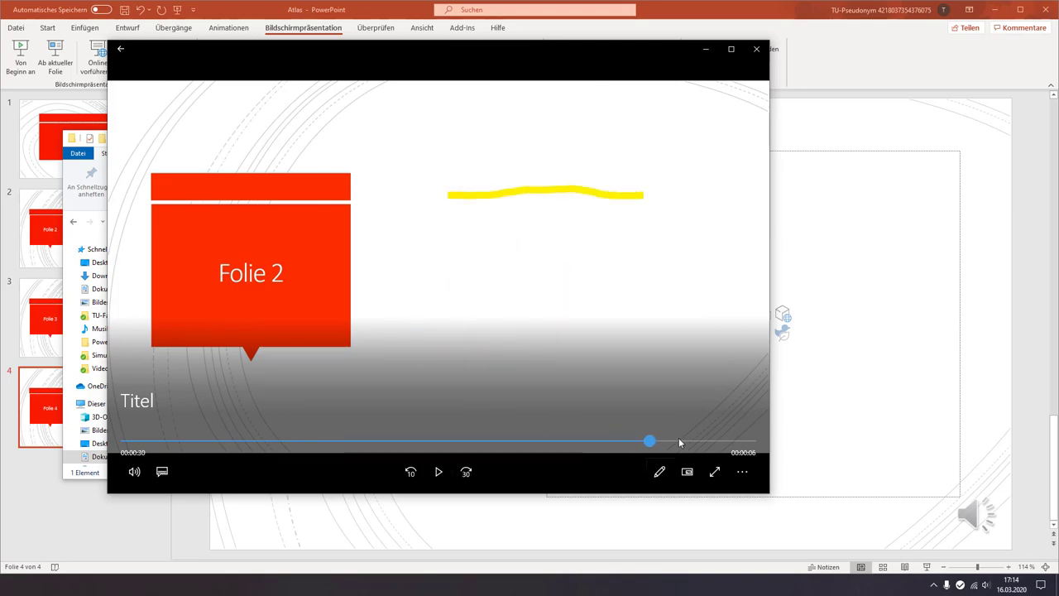